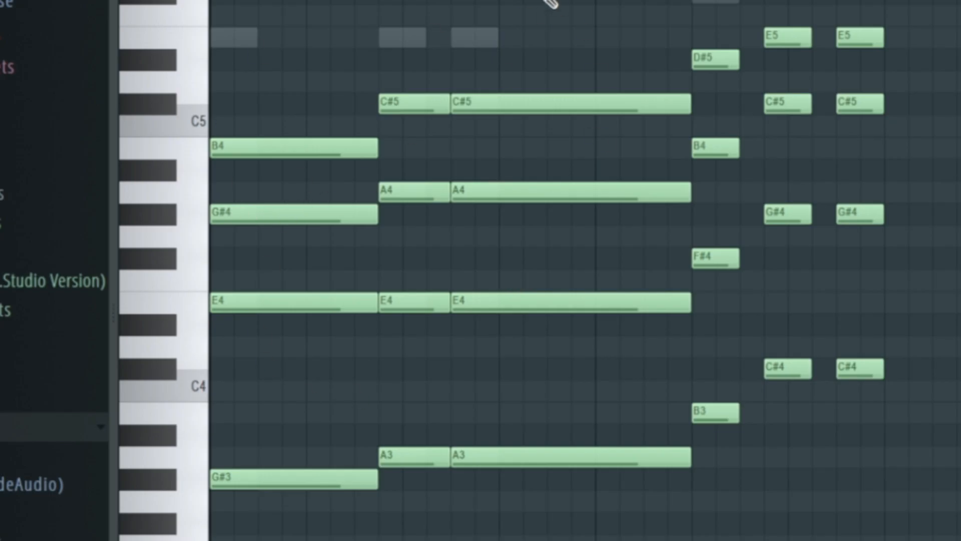
Shorten the opening G#3 chord and the two A3 chords after it to the two-grid-step length of the other chords
drag(291, 86, 306, 381)
drag(377, 194, 271, 195)
drag(291, 115, 200, 381)
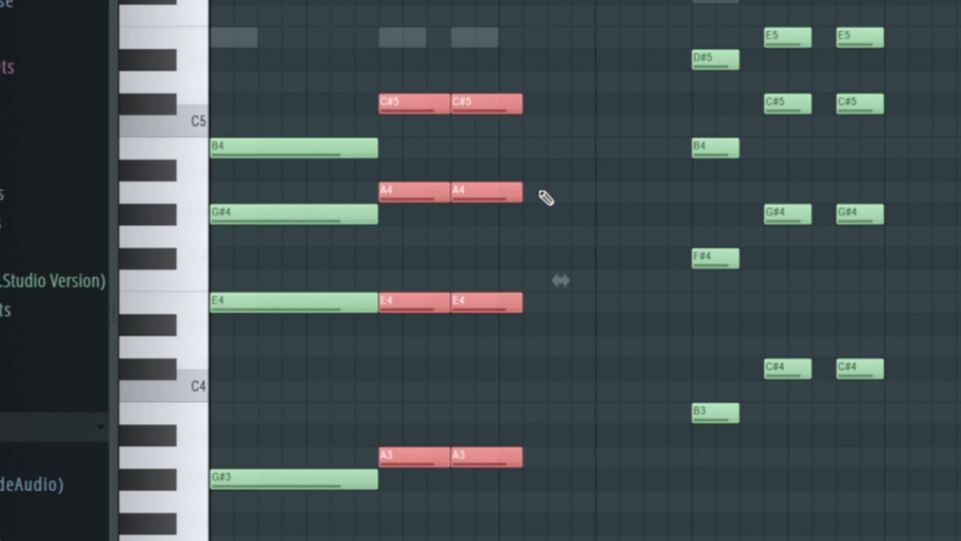
drag(521, 192, 497, 192)
drag(350, 120, 221, 501)
drag(375, 302, 255, 303)
ctrl+click(300, 44)
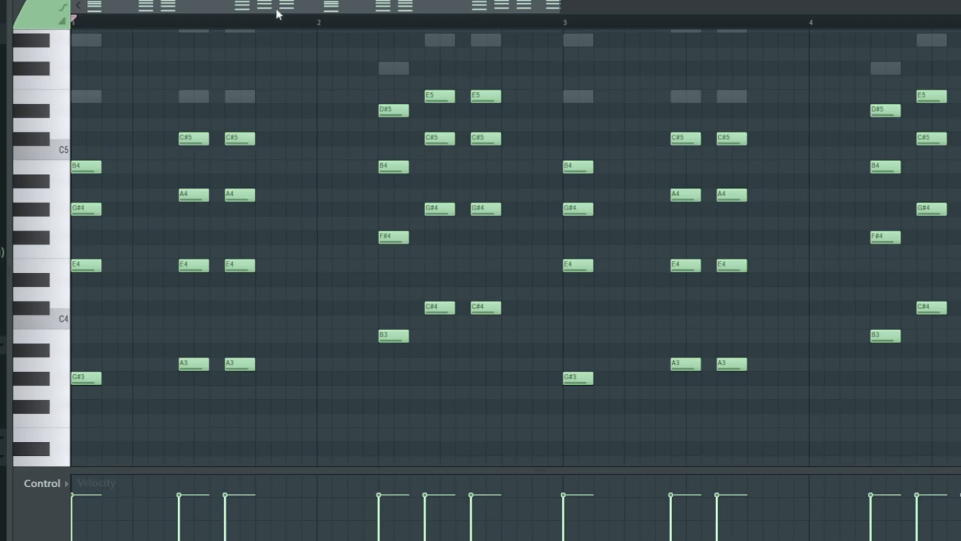
Examine the presets of the layered chord instruments from Bosendorfer lite through Synpluck Cave to Vital #5, and audition the layers
drag(277, 10, 386, 32)
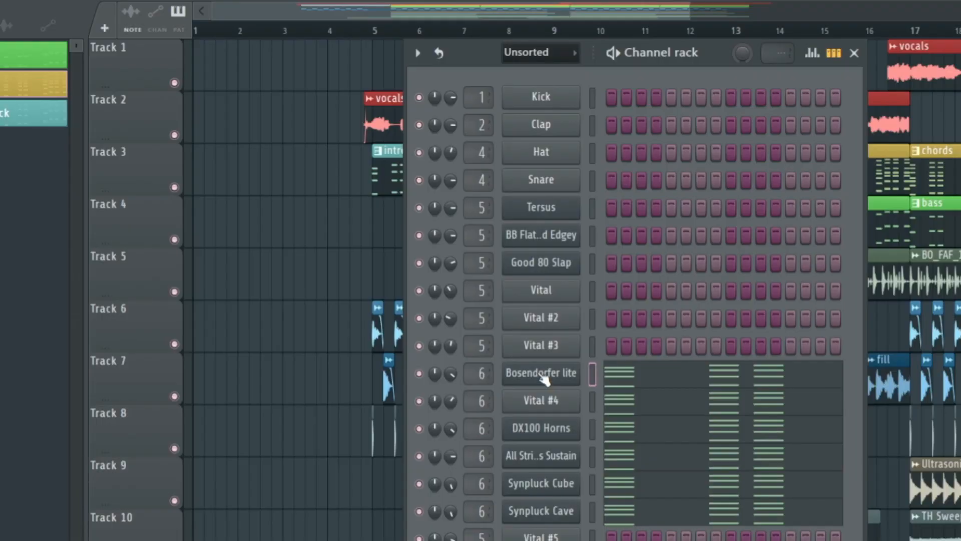
click(544, 373)
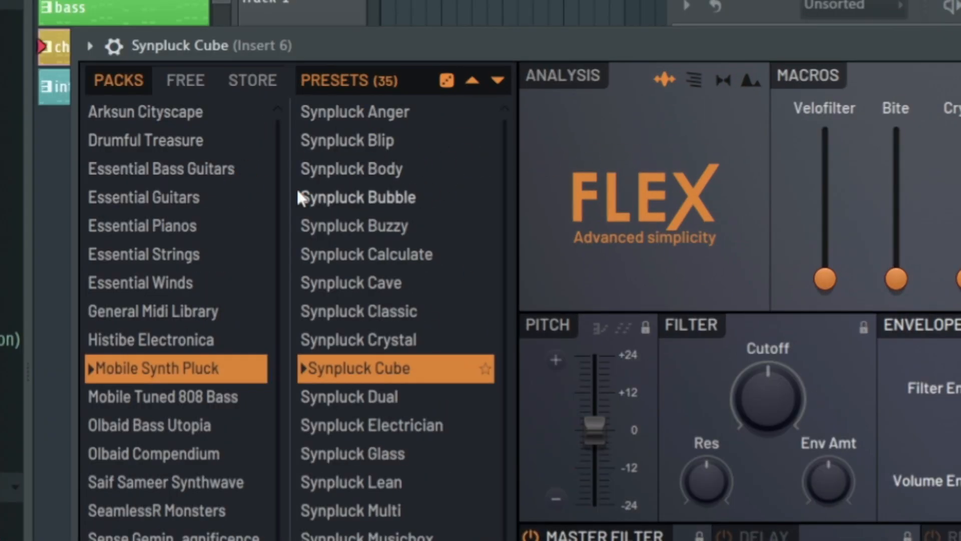
scroll(429, 371, down, 1)
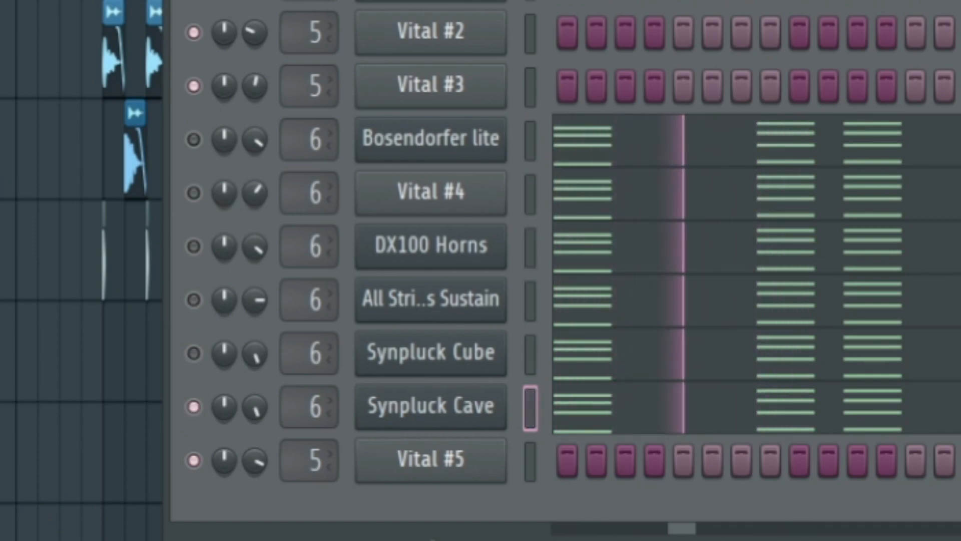
key(space)
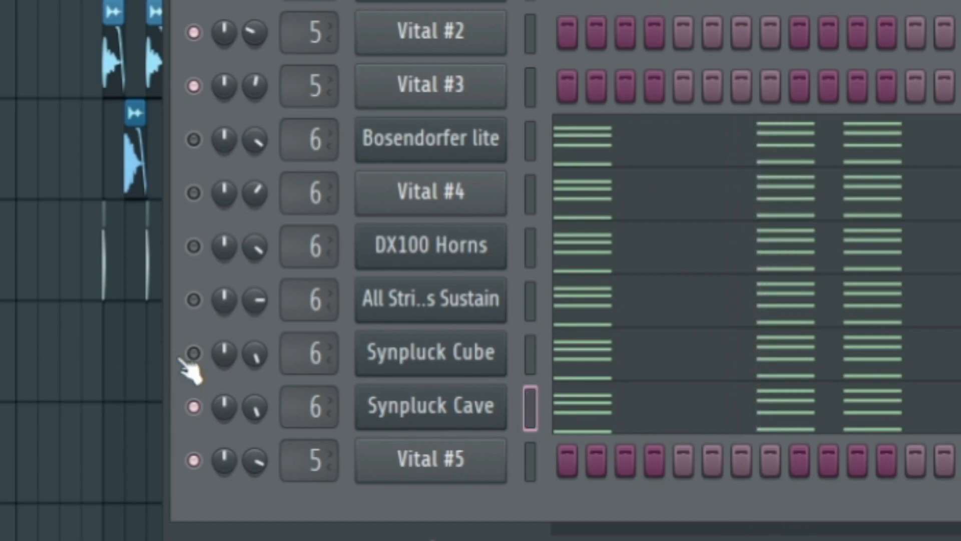
click(455, 459)
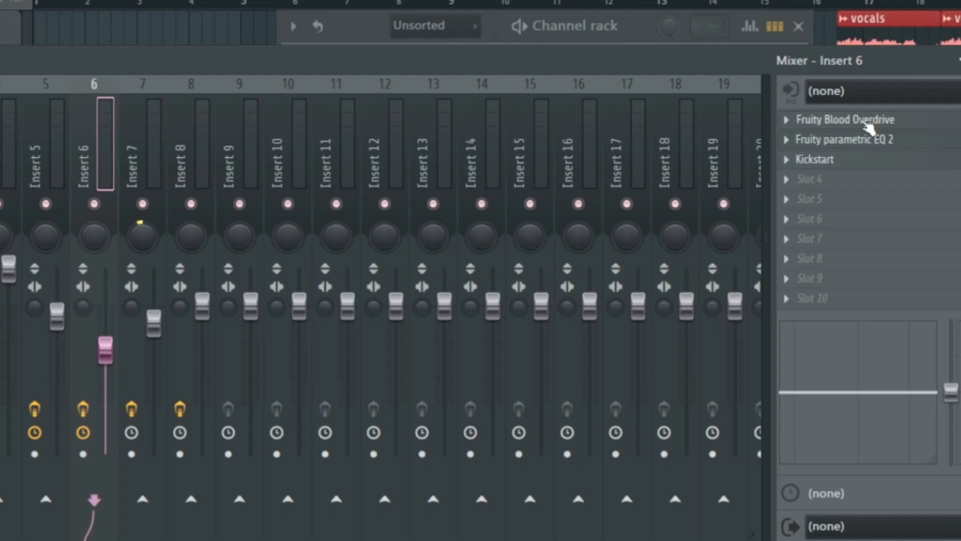
Examine the Fruity Blood Overdrive, Fruity parametric EQ 2 and Kickstart settings on mixer Insert 6
click(867, 123)
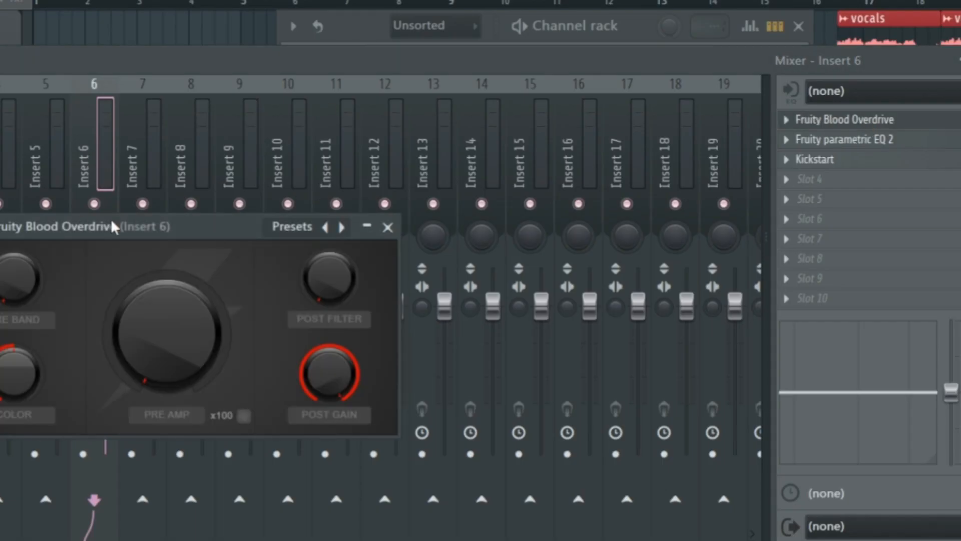
drag(410, 179, 371, 177)
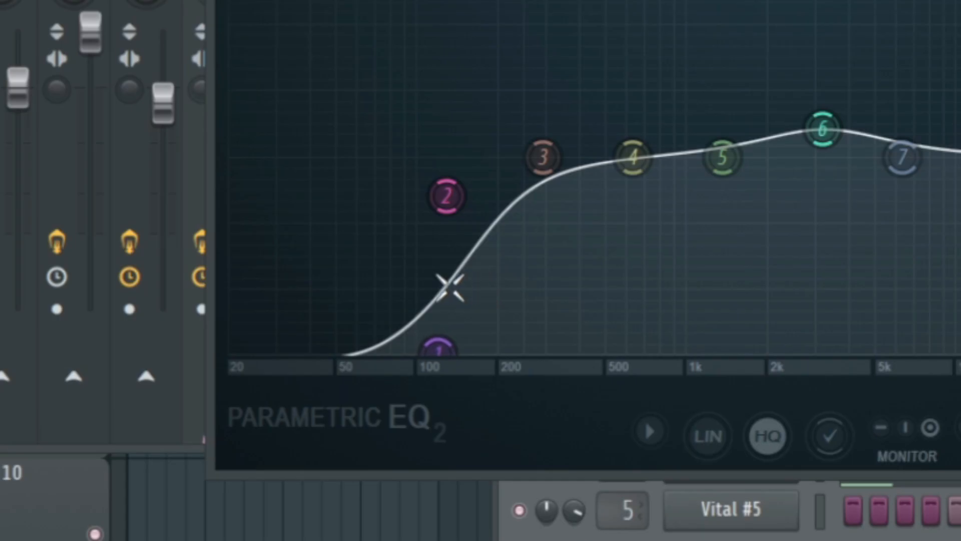
mouse_move(827, 142)
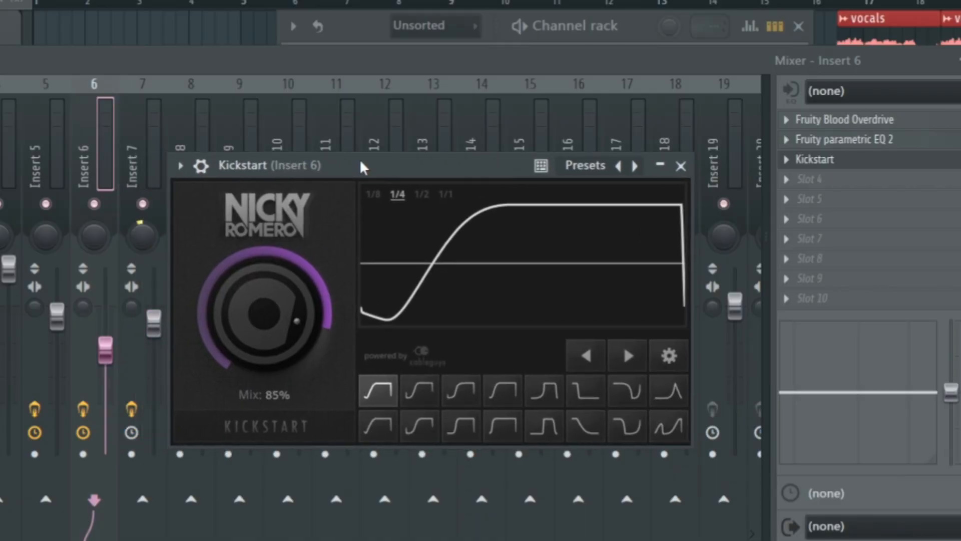
mouse_move(448, 163)
mouse_down()
mouse_move(501, 145)
mouse_move(447, 148)
mouse_up()
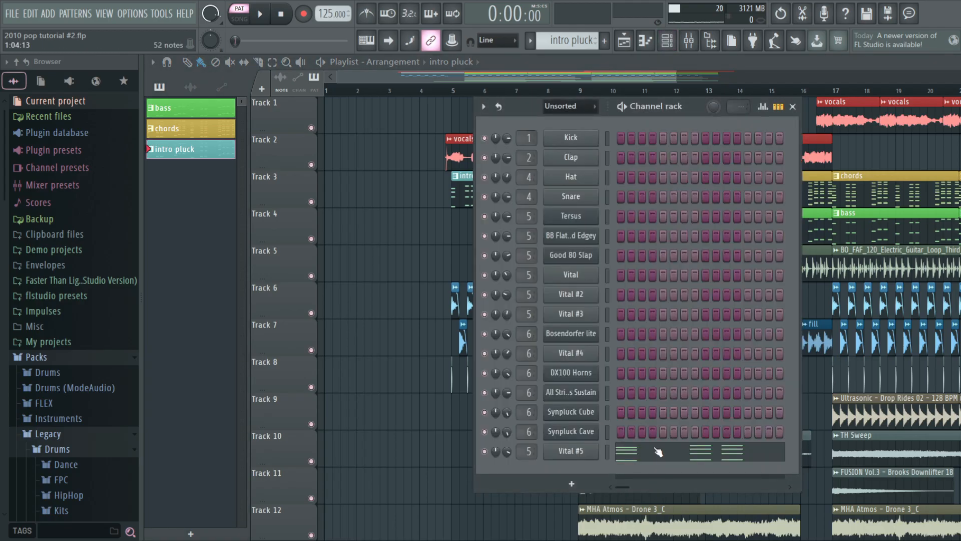
Open the Vital #5 notes of the intro pluck pattern in the piano roll and play them back
click(657, 452)
key(space)
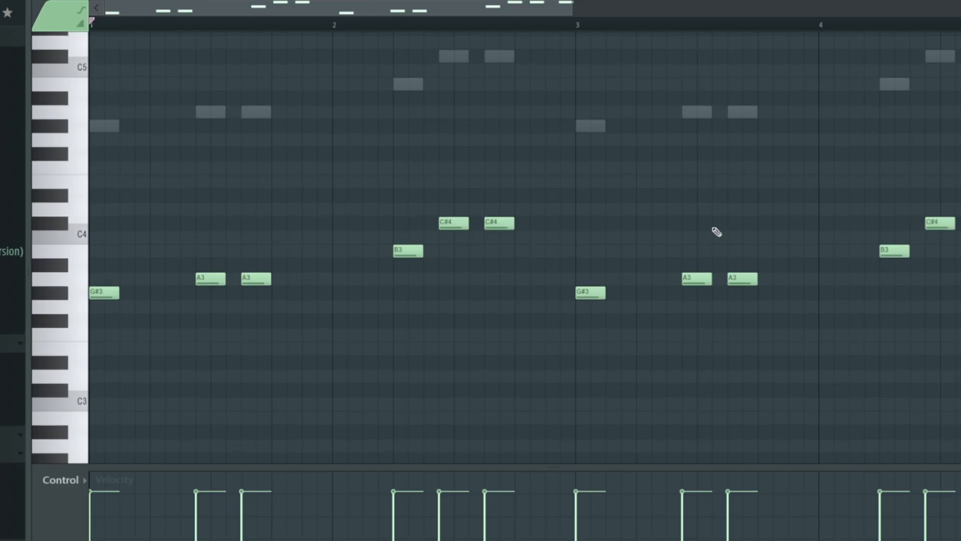
Audition the bass pattern's notes and examine the FLEX preset loaded on the Tersus channel
key(space)
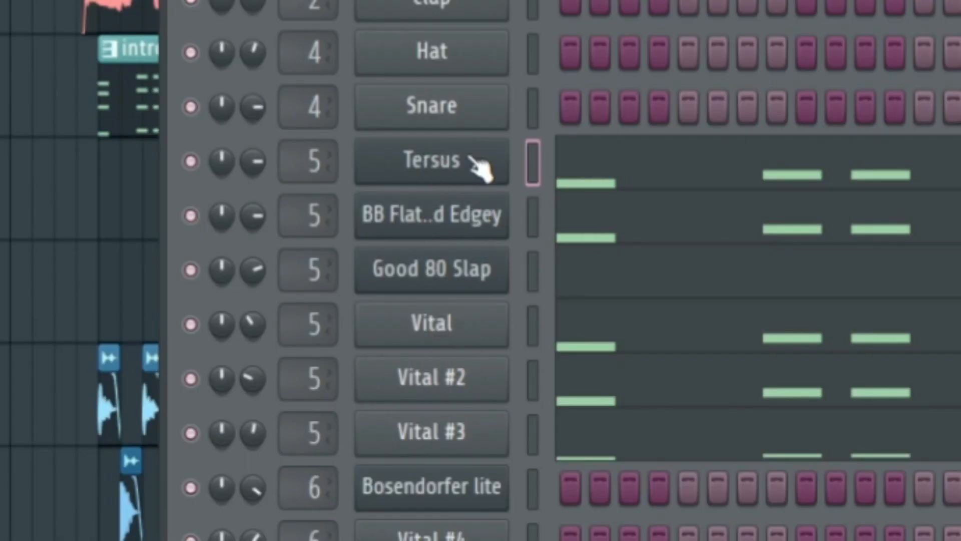
click(481, 172)
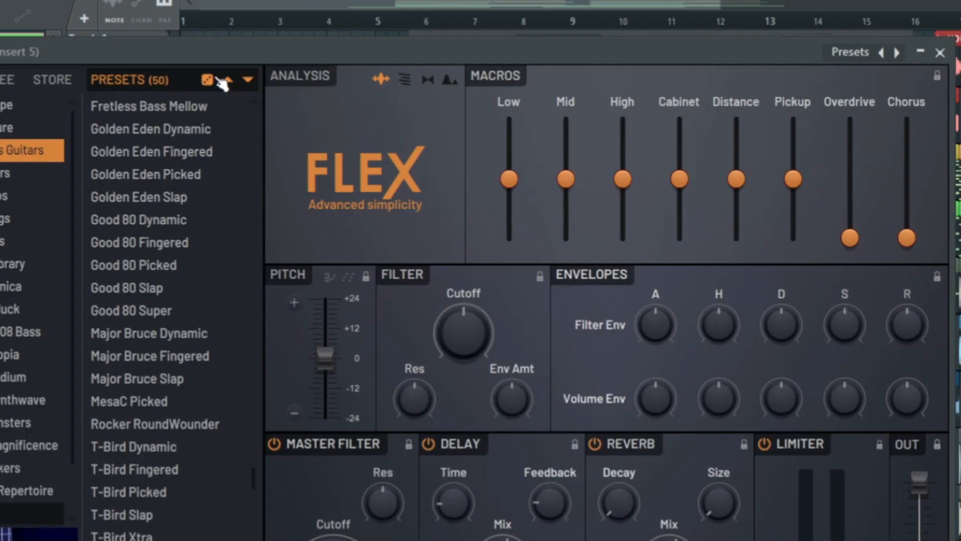
scroll(171, 268, down, 3)
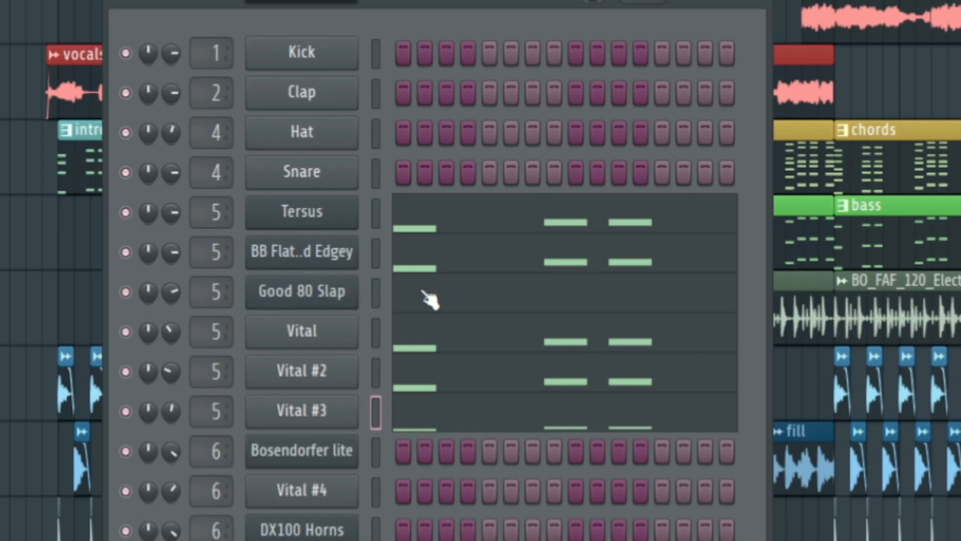
Examine the C#5 note at the end of the Good 80 Slap part, and check that channel's FLEX preset
click(422, 291)
scroll(523, 224, up, 2)
scroll(480, 271, right, 5)
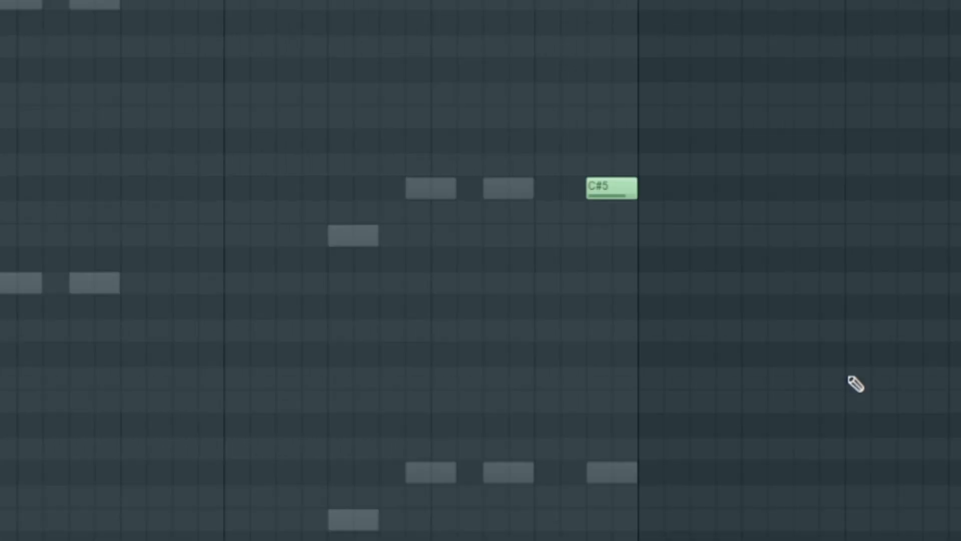
scroll(856, 385, up, 3)
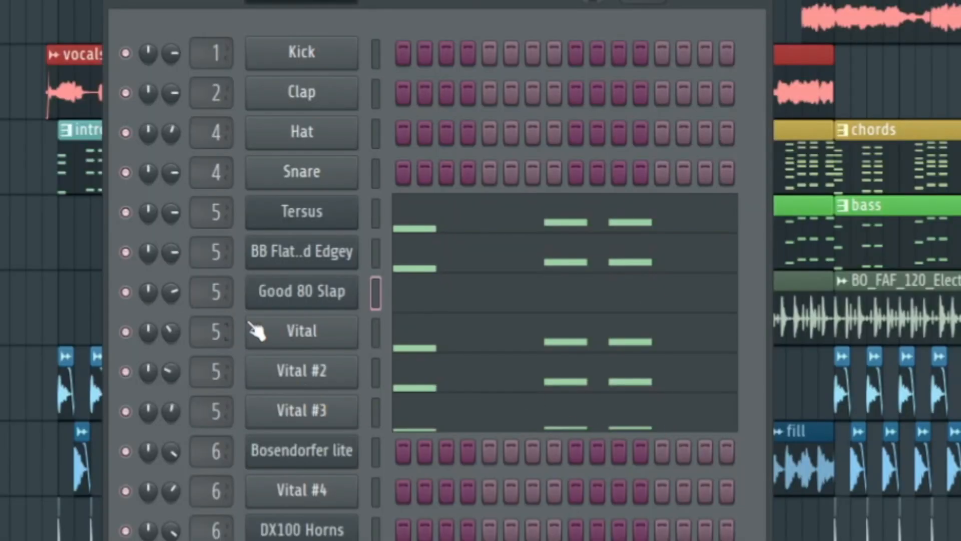
click(419, 295)
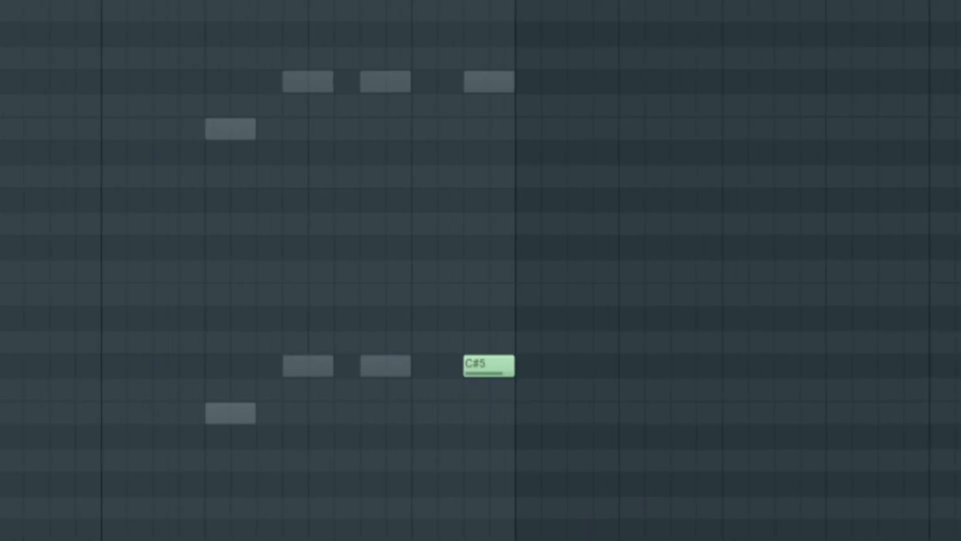
key(space)
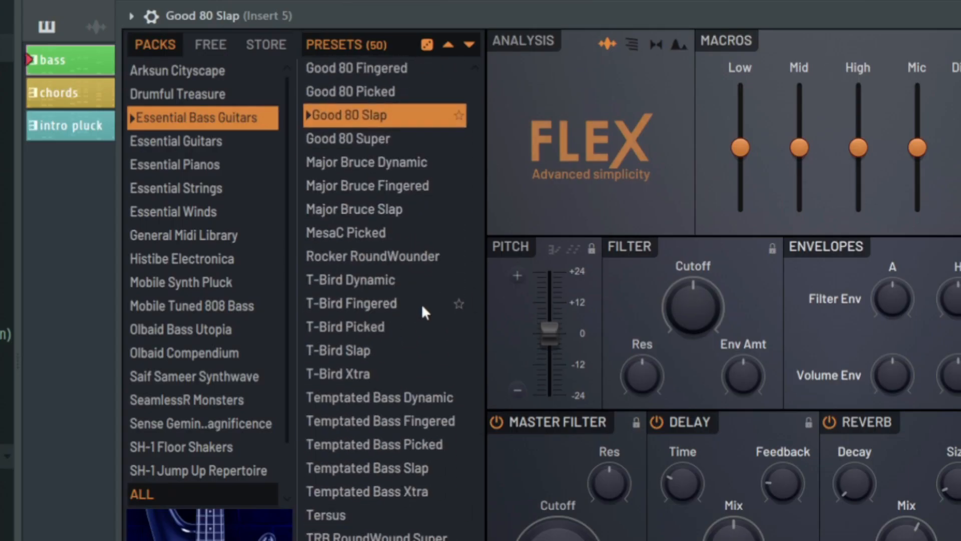
scroll(416, 300, up, 2)
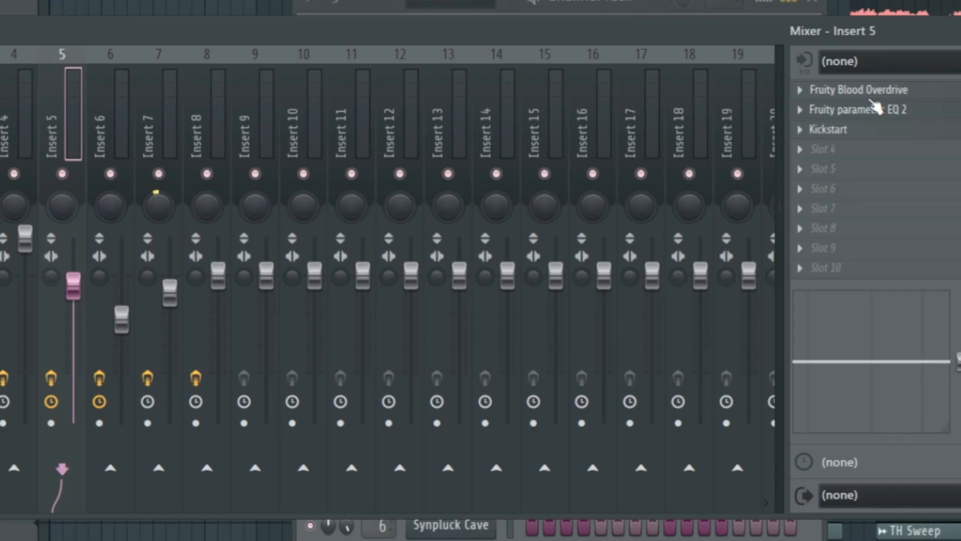
Examine the Fruity Blood Overdrive and Fruity parametric EQ 2 settings on mixer Insert 5
click(880, 93)
drag(42, 118, 425, 136)
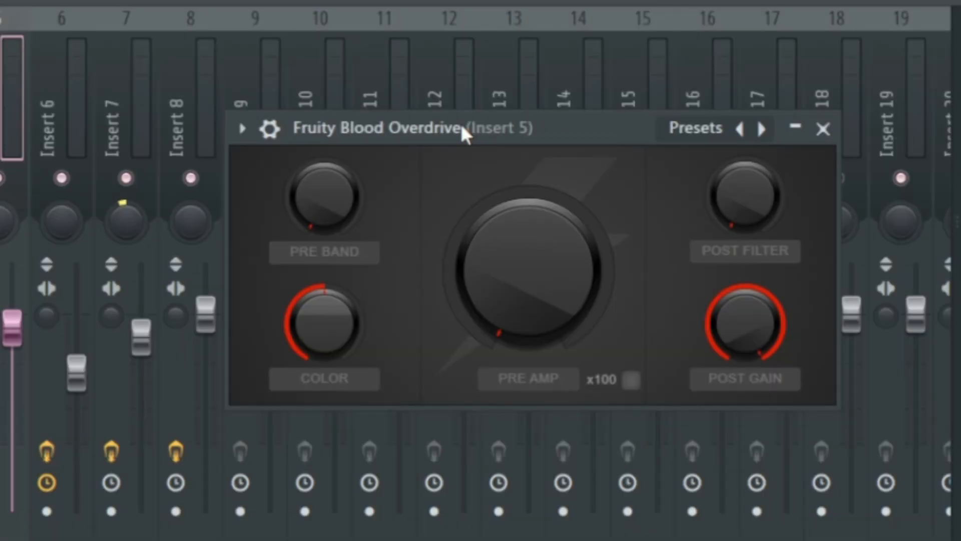
drag(470, 128, 334, 102)
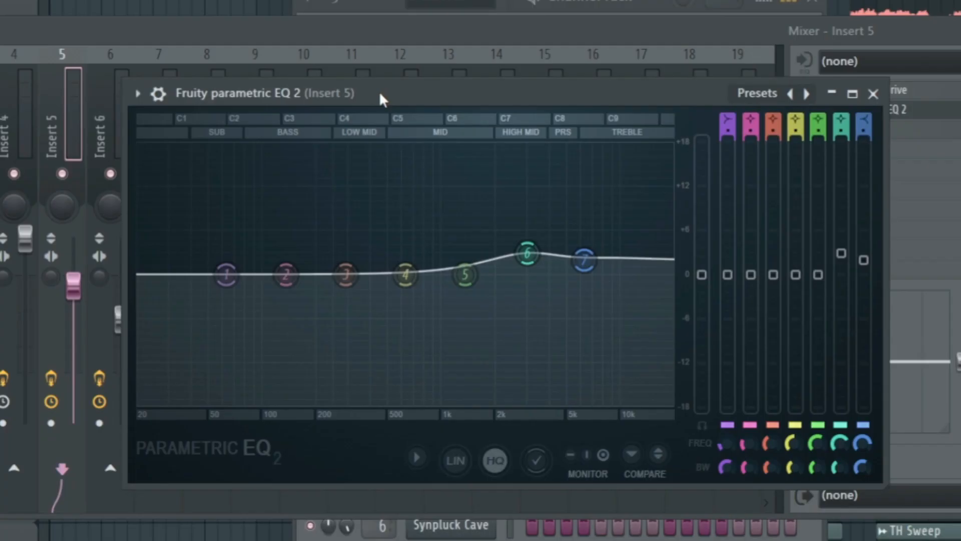
mouse_move(542, 252)
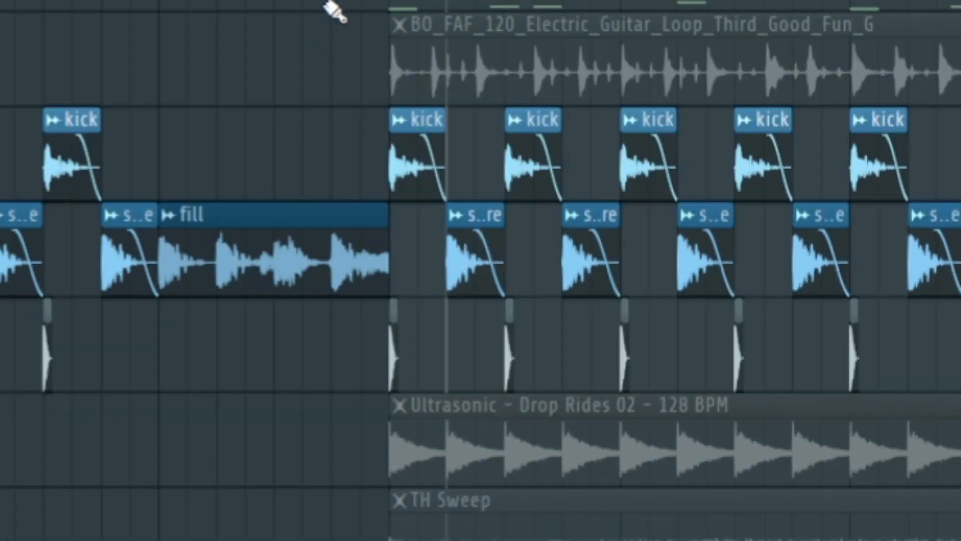
Solo the Ultrasonic - Drop Rides 02 track, and bring back the snare and kick tracks to audition the drums together
scroll(356, 222, up, 3)
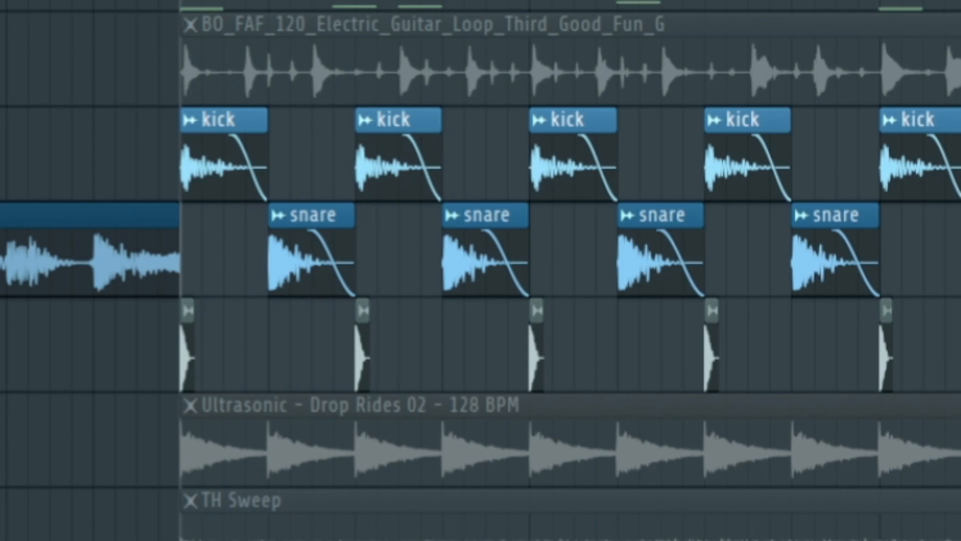
click(537, 435)
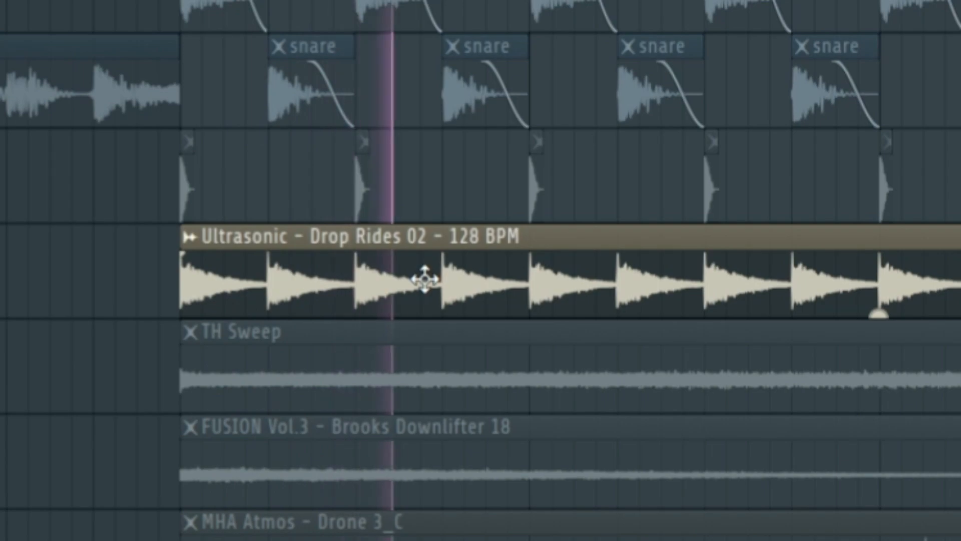
click(1, 249)
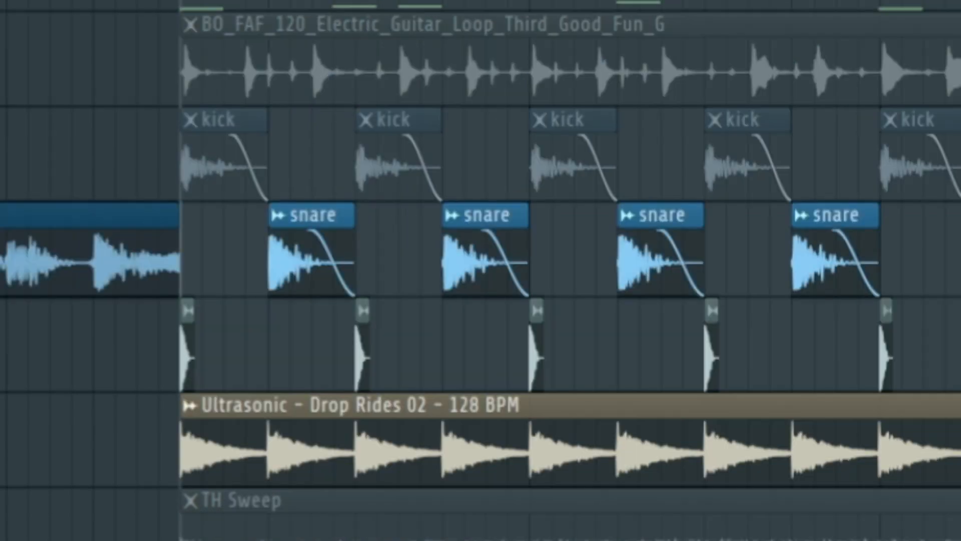
click(1, 154)
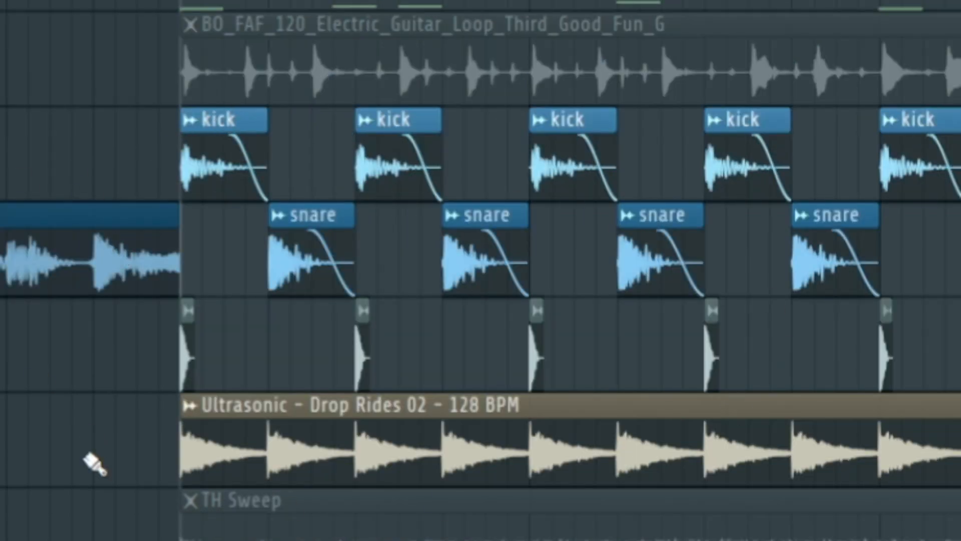
key(space)
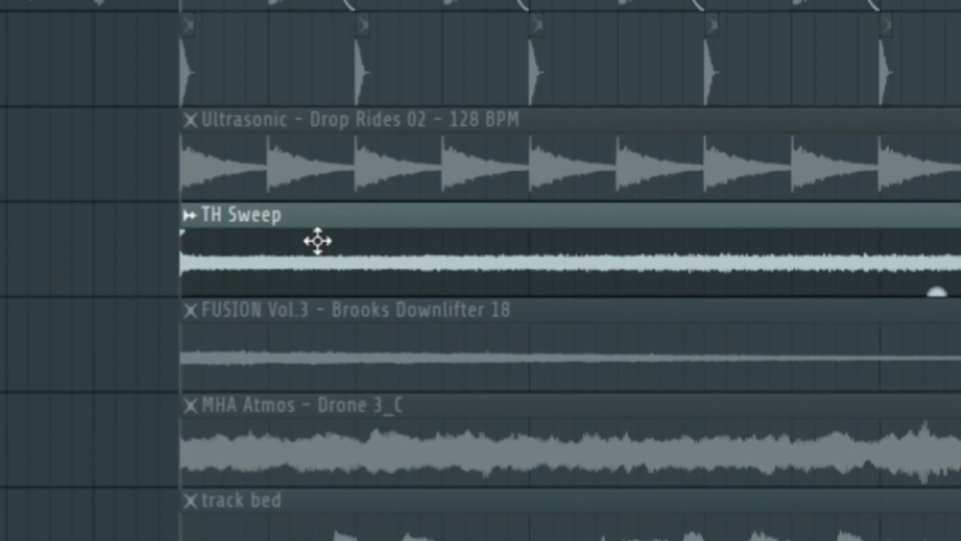
Audition the soloed TH Sweep, Brooks Downlifter 18 and MHA Atmos - Drone 3_C tracks
key(space)
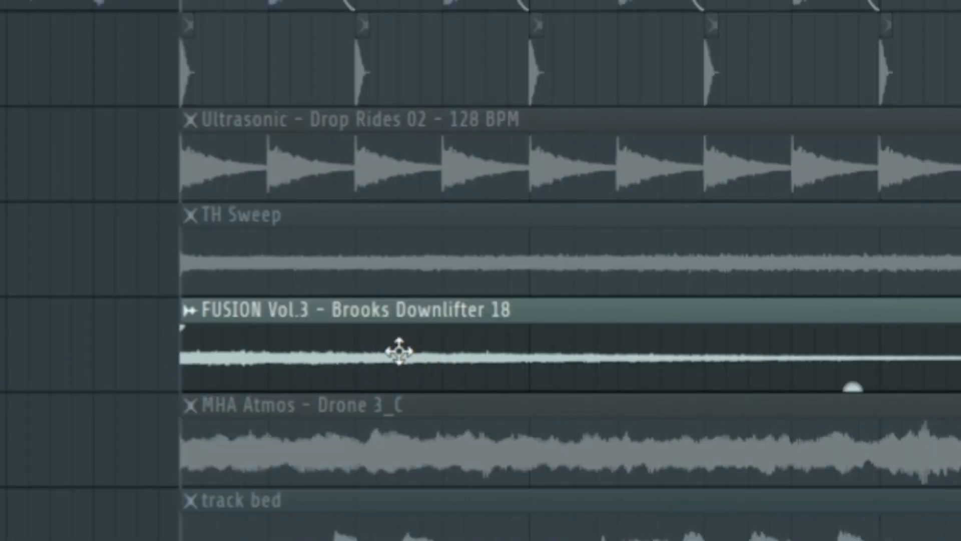
key(space)
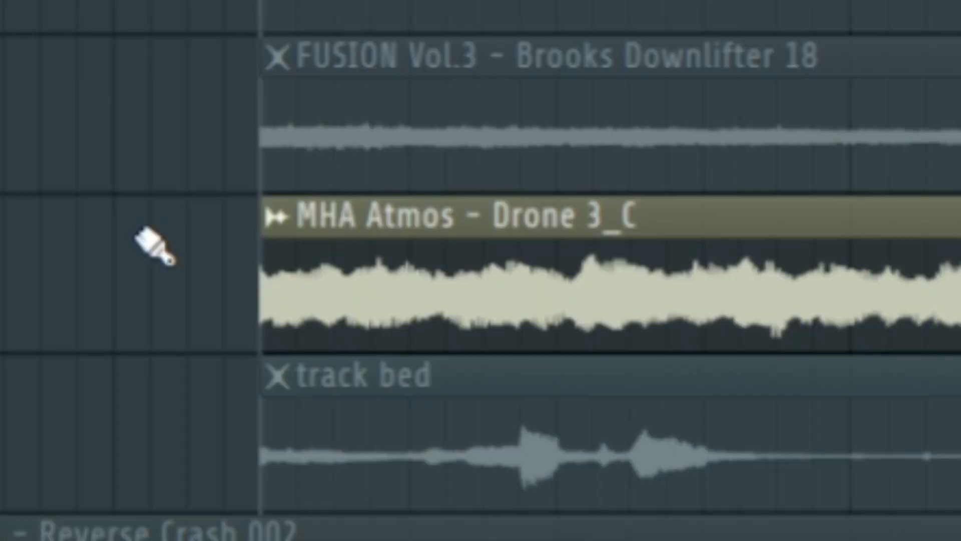
key(space)
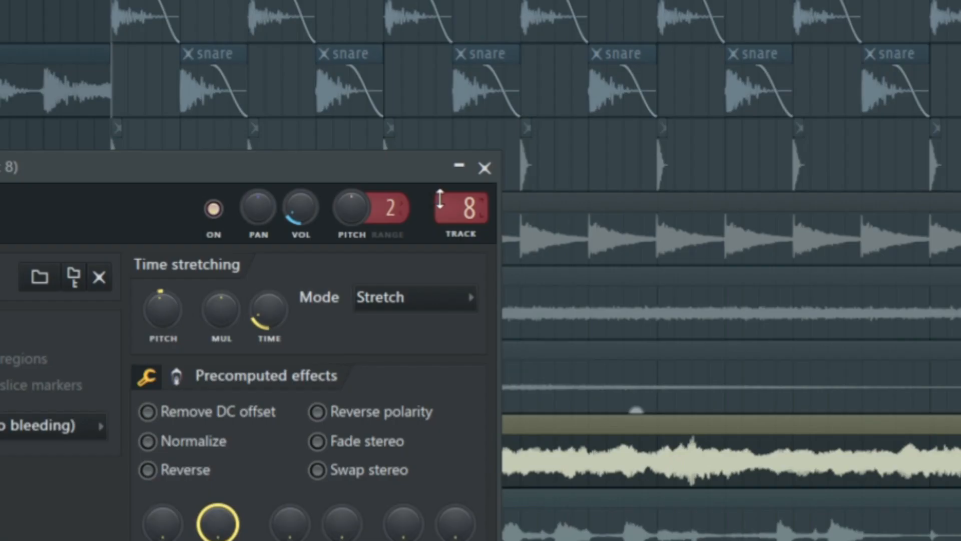
Open the drone sample's mixer track, Insert 8, and examine its Kickstart effect
click(459, 202)
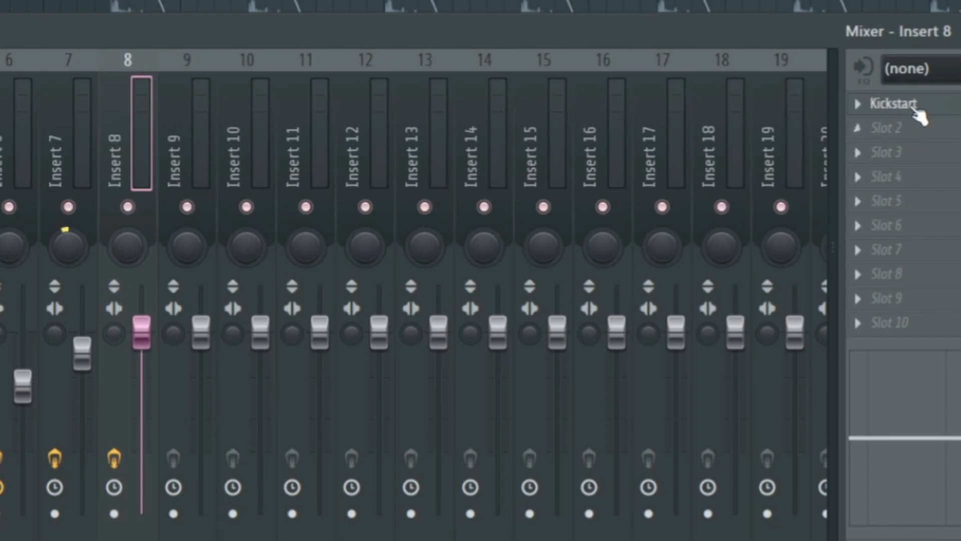
click(919, 108)
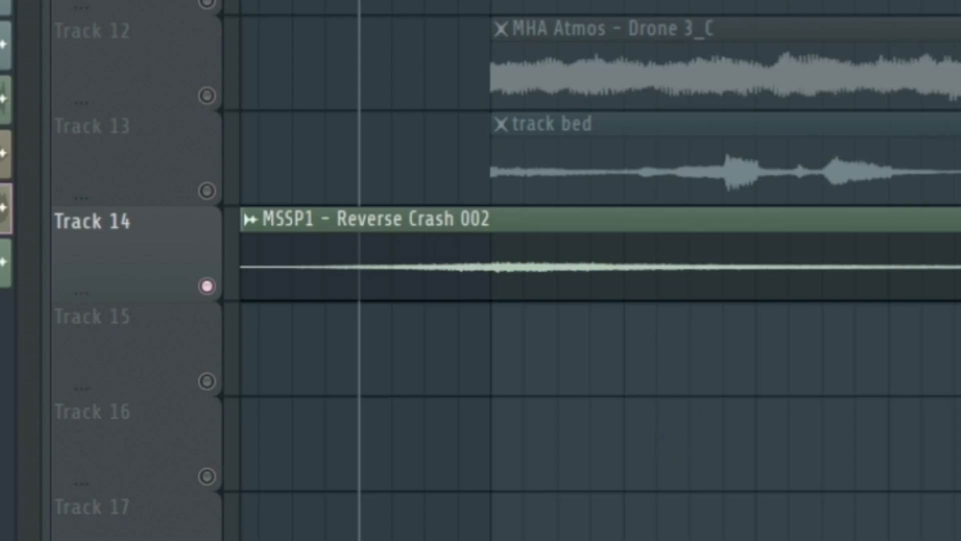
Audition the soloed MSSP1 - Reverse Crash 002 clip on Track 14
click(259, 1)
key(space)
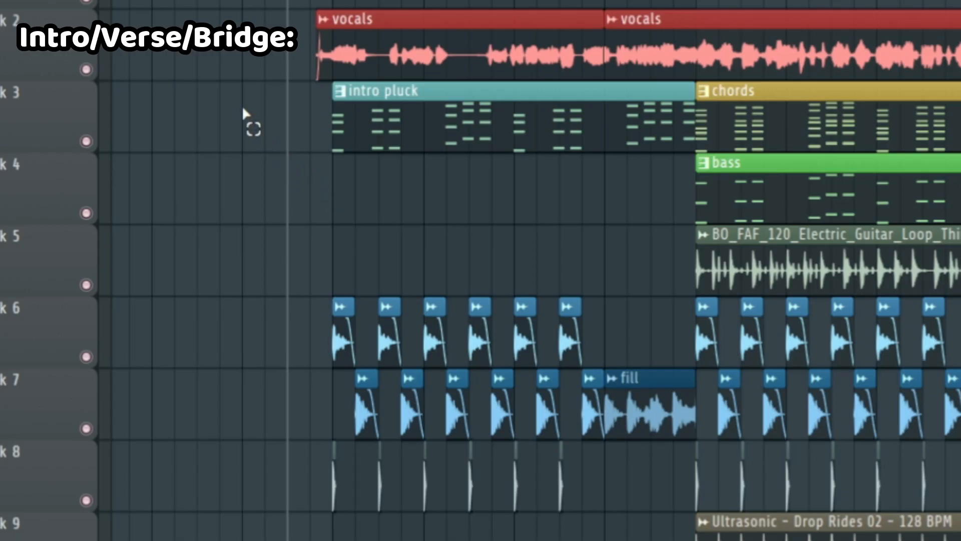
Mark out the intro pluck clip and the drum clips of the intro section in the playlist, and clear the selection
drag(292, 121, 449, 143)
click(452, 158)
scroll(461, 115, down, 1)
drag(264, 189, 584, 431)
click(598, 462)
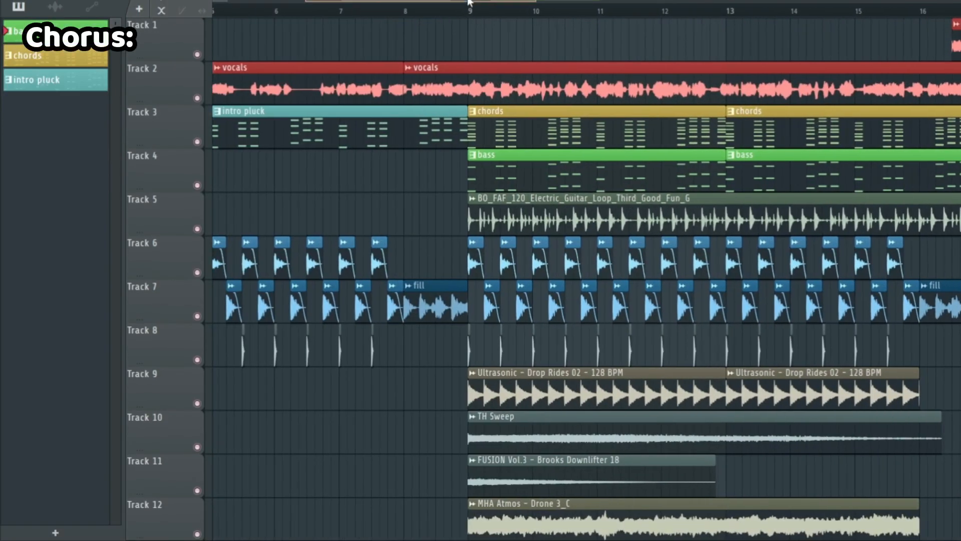
Mark out the percussion and effects clips of the chorus section starting at bar 9 in the playlist, and clear the selections
drag(470, 15, 350, 17)
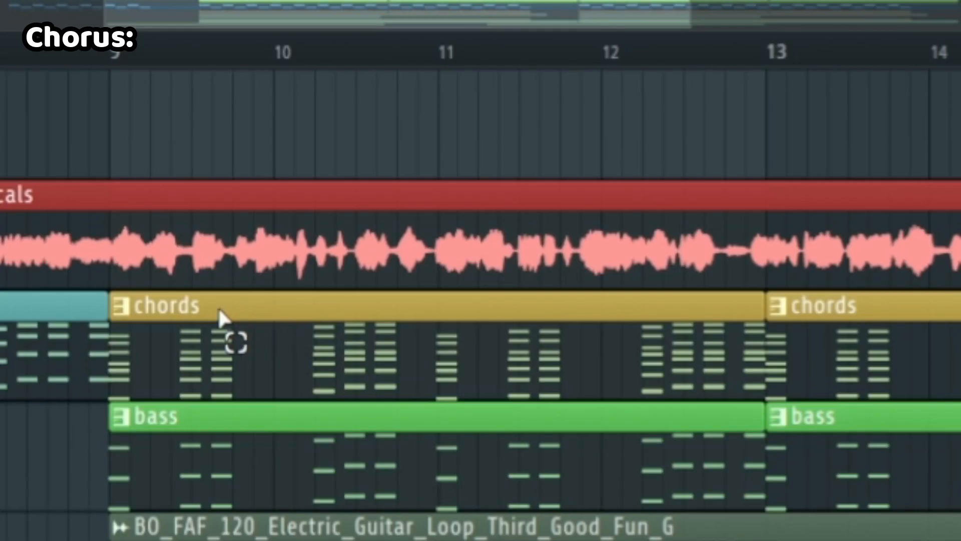
scroll(219, 311, down, 2)
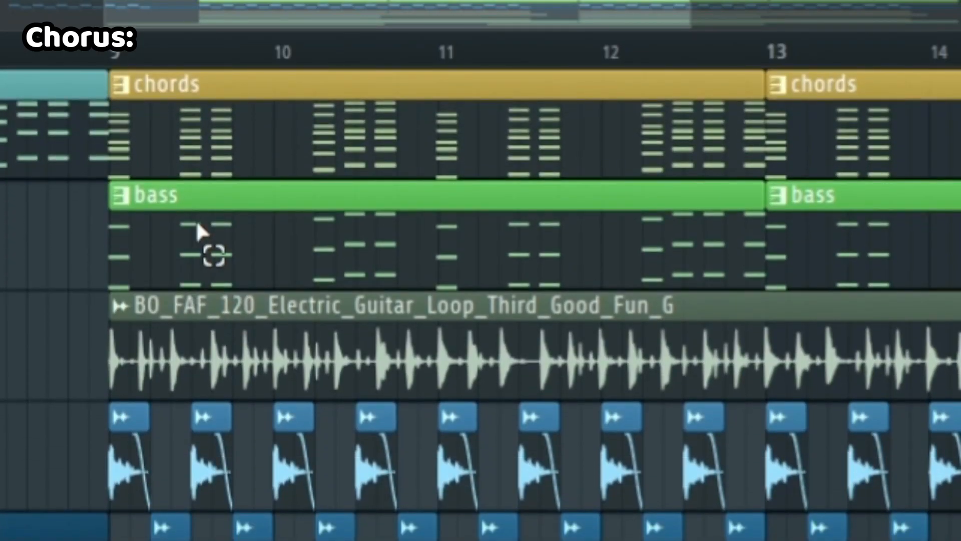
scroll(239, 261, down, 1)
scroll(371, 202, down, 3)
drag(75, 311, 568, 350)
click(83, 356)
scroll(324, 356, down, 1)
scroll(324, 360, down, 1)
drag(64, 135, 845, 463)
click(90, 270)
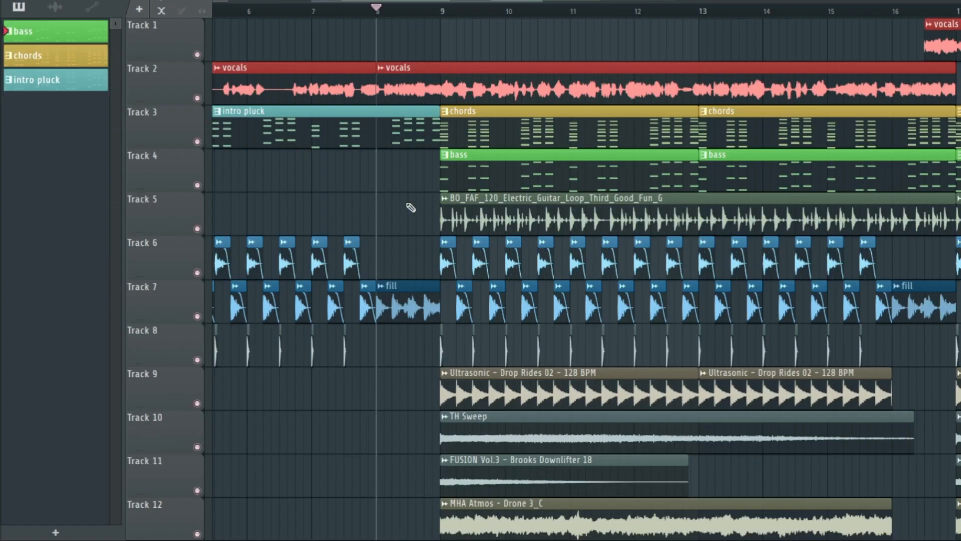
Examine the whole playlist arrangement from the intro to the repeated chorus at bar 17, moving the playback position along it
drag(418, 2, 541, 2)
click(468, 7)
scroll(470, 9, down, 5)
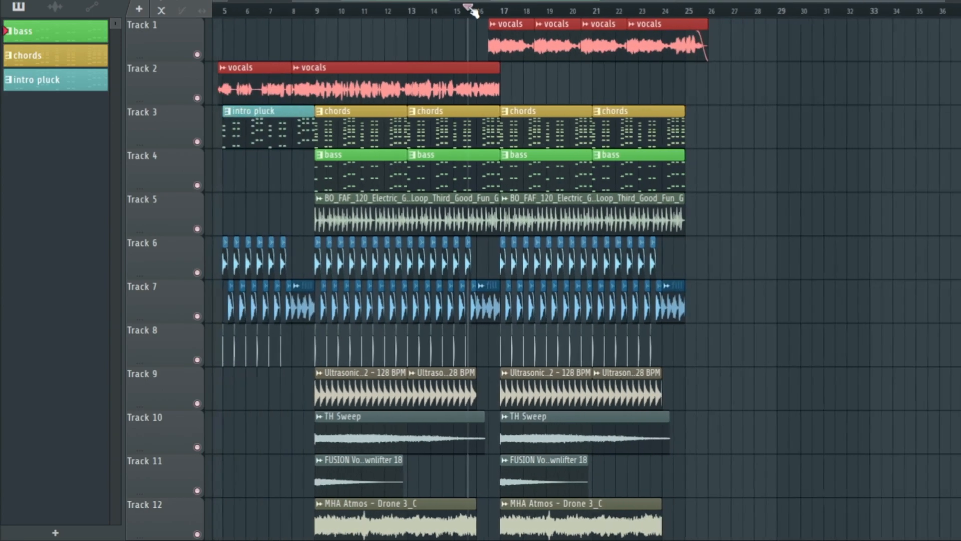
scroll(482, 17, up, 5)
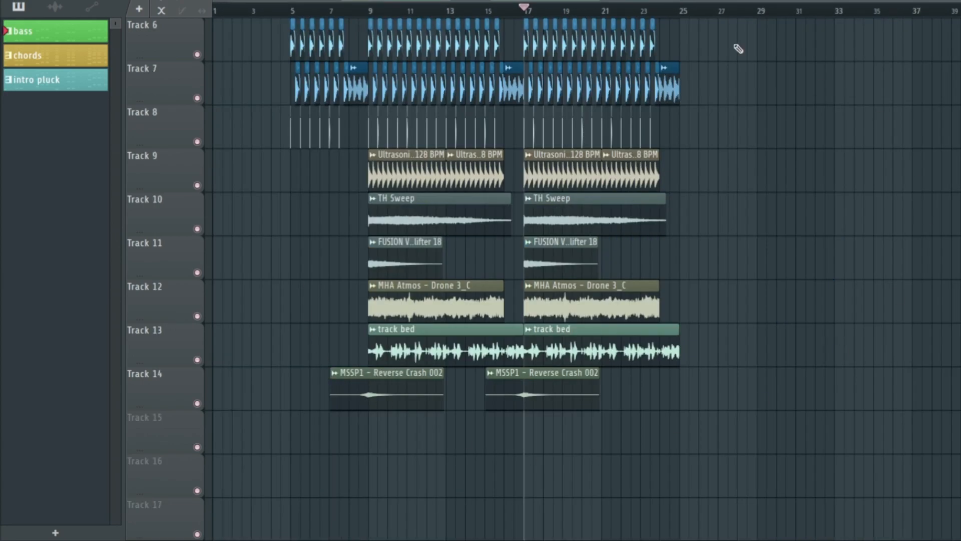
scroll(577, 204, up, 5)
drag(535, 11, 279, 13)
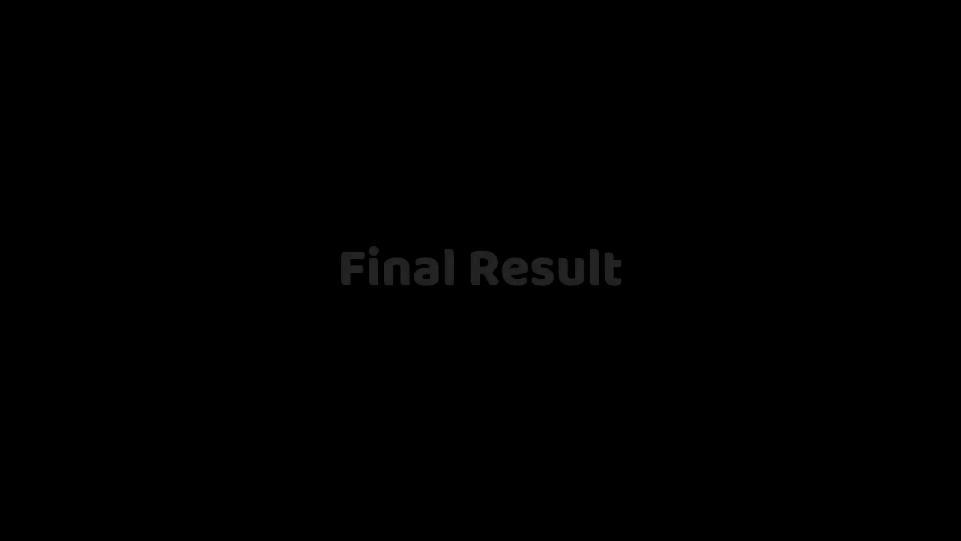